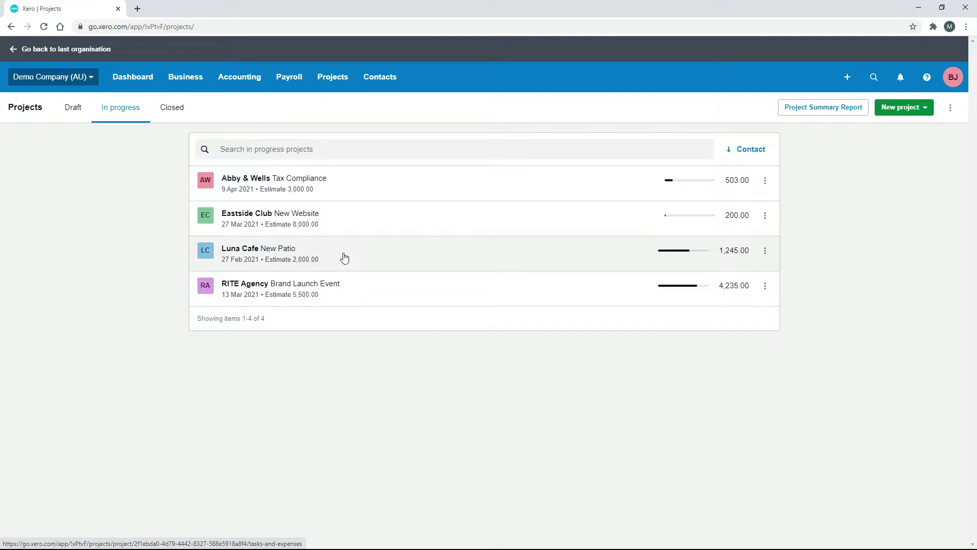
Open the Luna Cafe New Patio project from the in-progress projects list
left_click(381, 257)
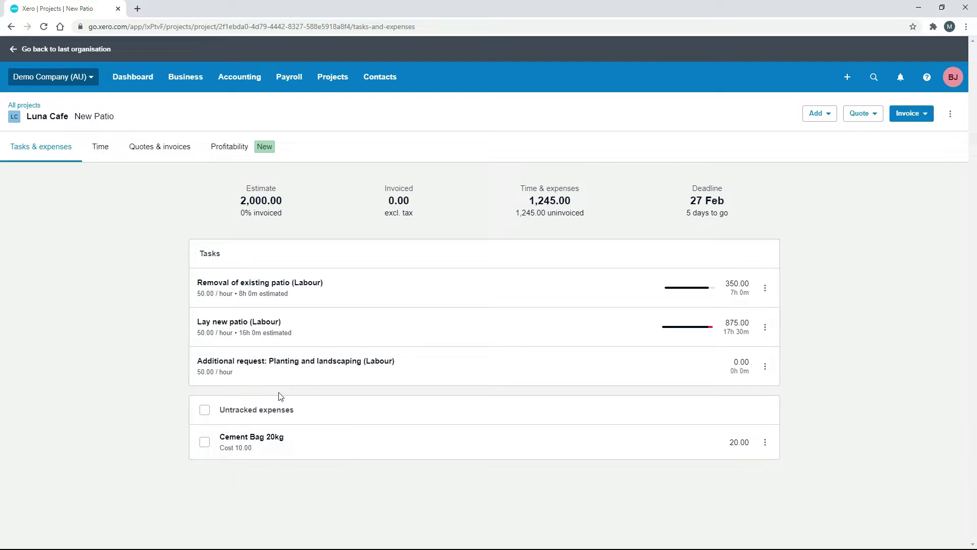
Go to Business > Products and services and review the existing Cement Bag 20kg item
left_click(187, 77)
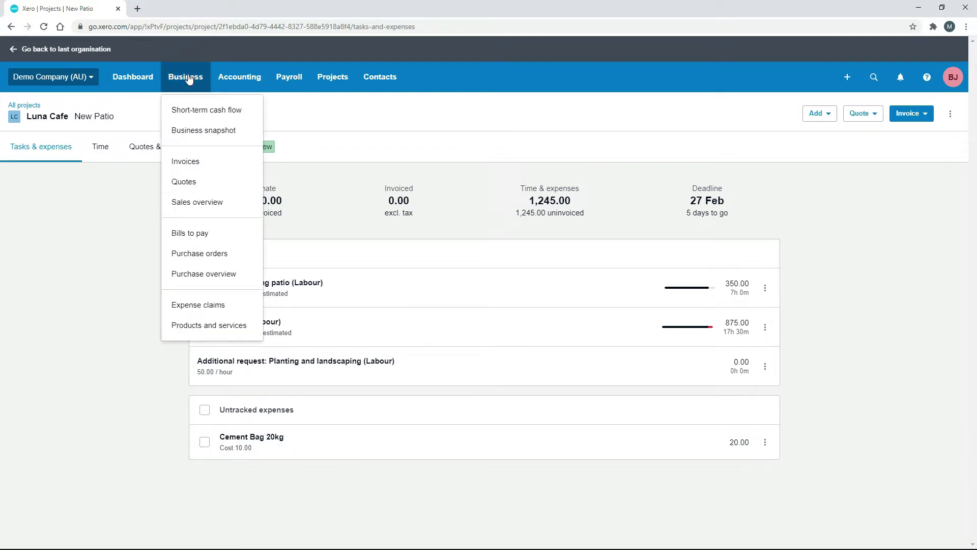
left_click(214, 328)
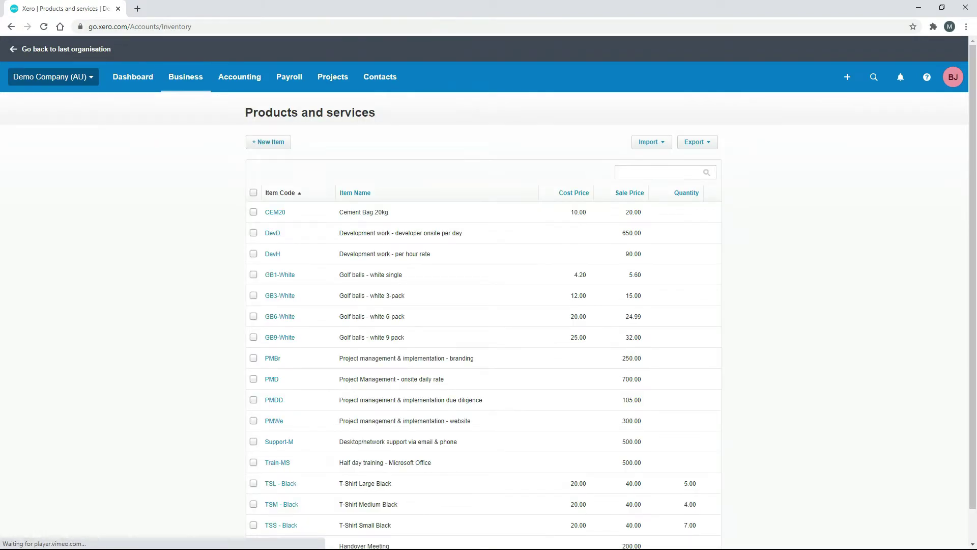
scroll(216, 326, "down", 1)
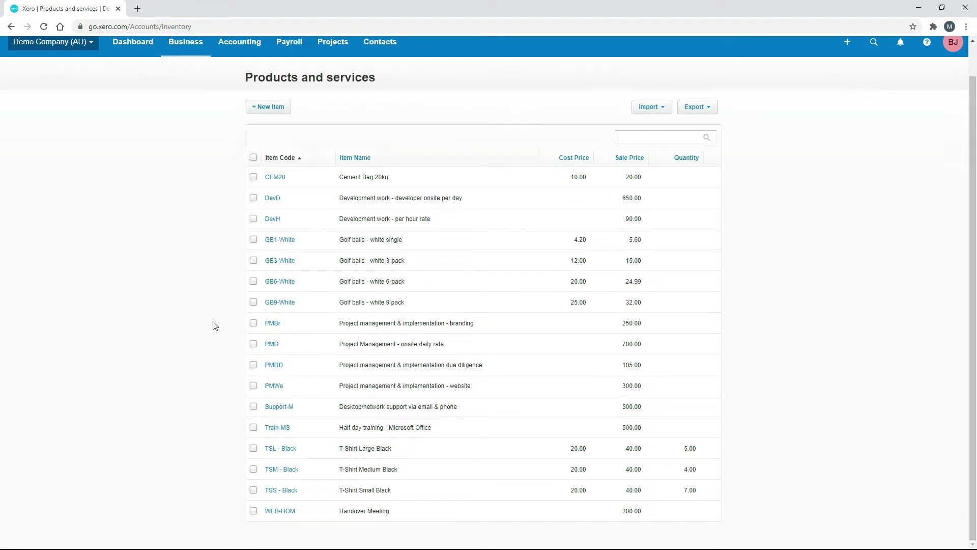
scroll(215, 326, "up", 1)
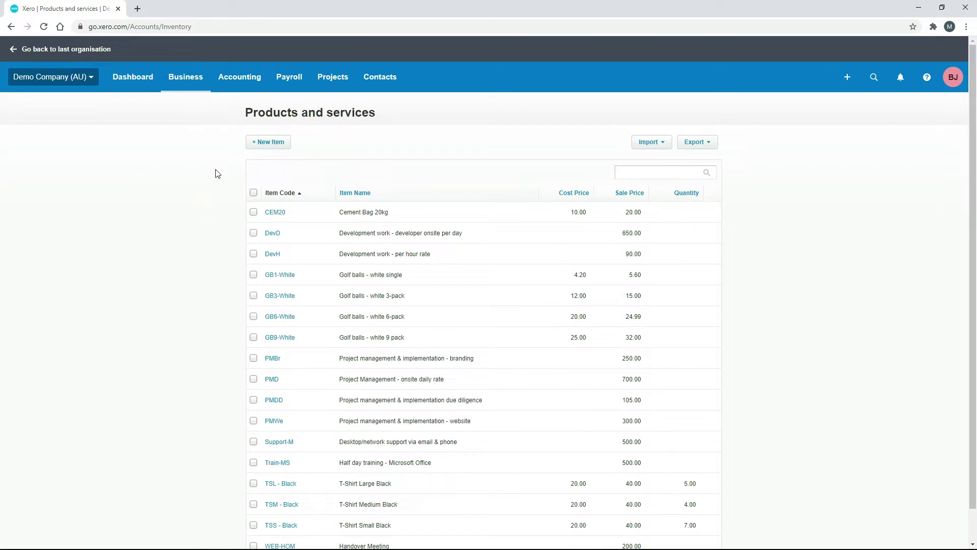
Start the new POSTS Wooden Posts item as tracked inventory, keeping 630 - Inventory as asset account
left_click(269, 143)
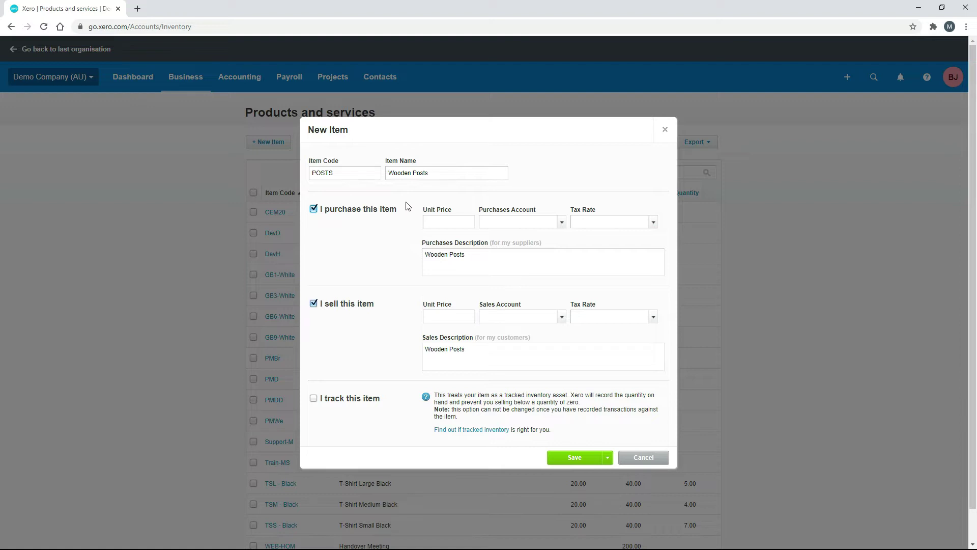
left_click(314, 399)
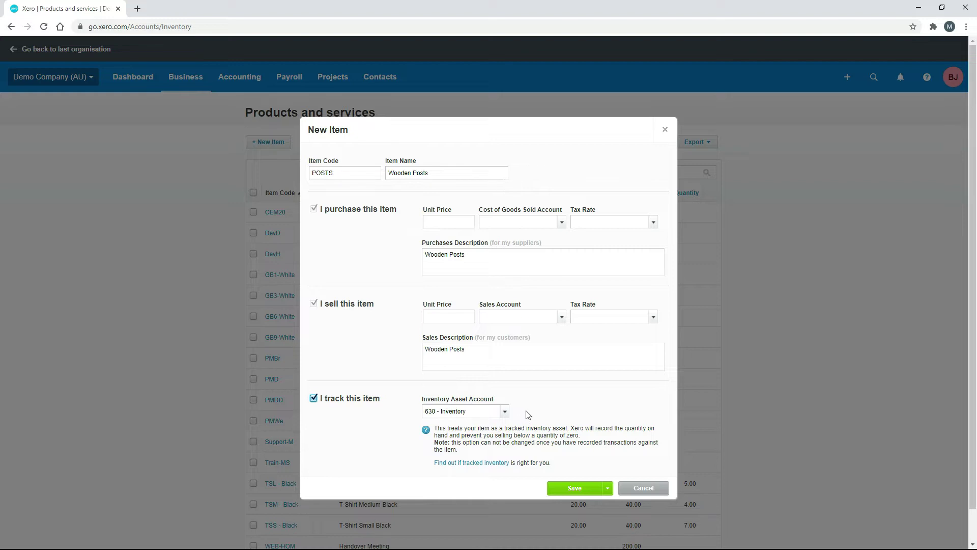
left_click(504, 413)
left_click(570, 406)
Set the purchase unit price to 10.00 on account 310 - Cost of Goods Sold
left_click(455, 220)
key("Tab")
type("co")
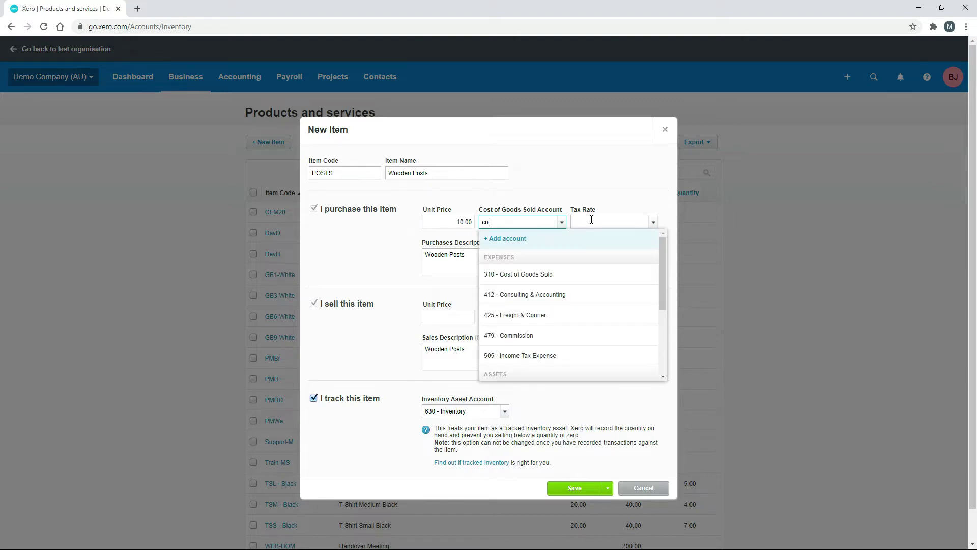
left_click(568, 280)
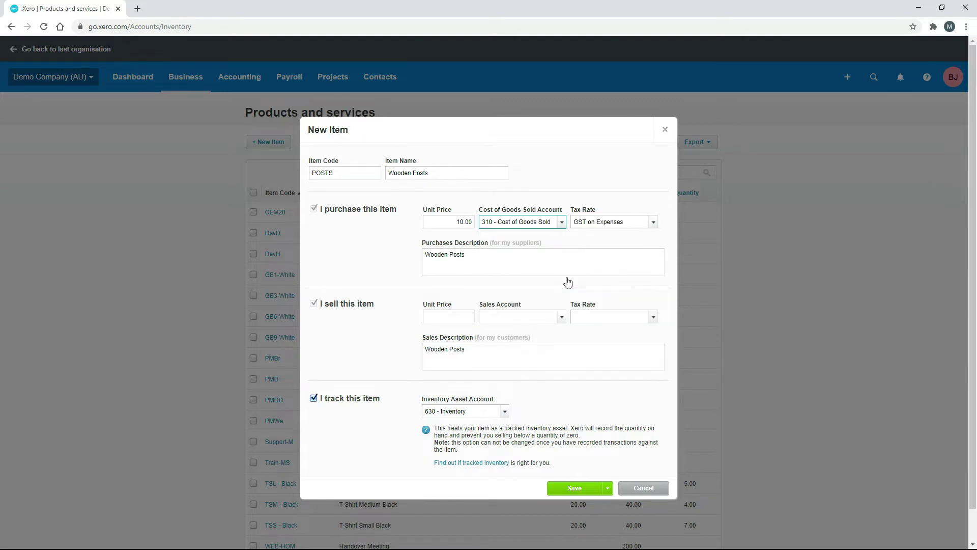
Set the sale unit price to 20.00 on 200 - Sales and save the item
left_click(463, 318)
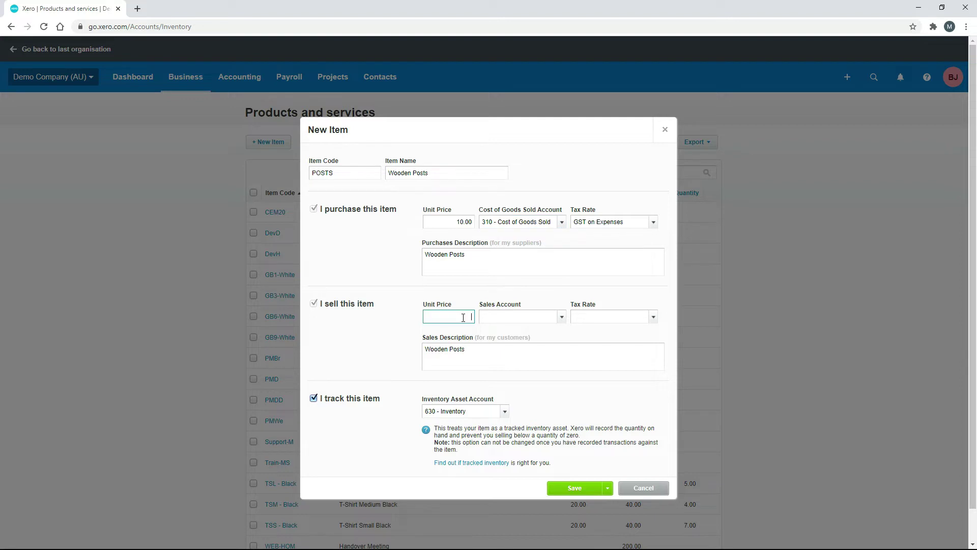
key("Tab")
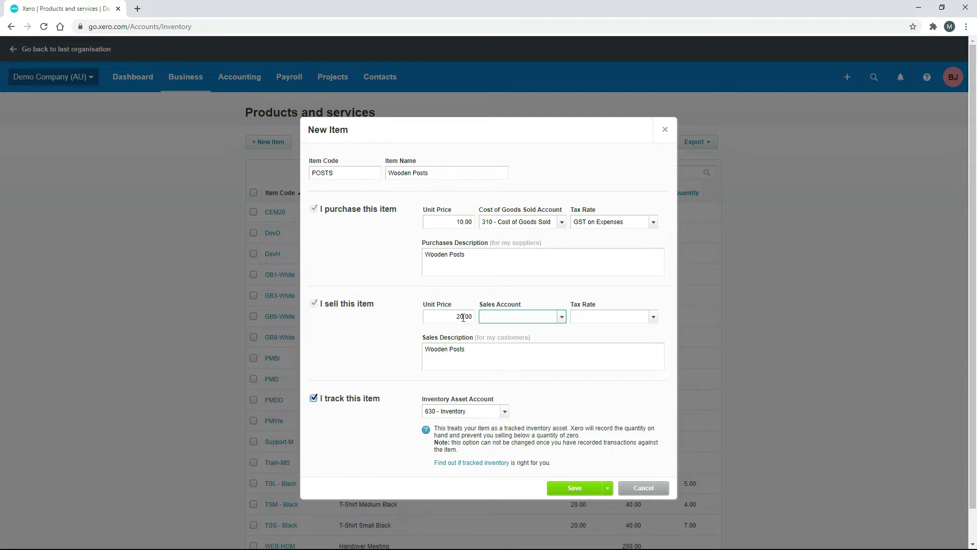
type("sal")
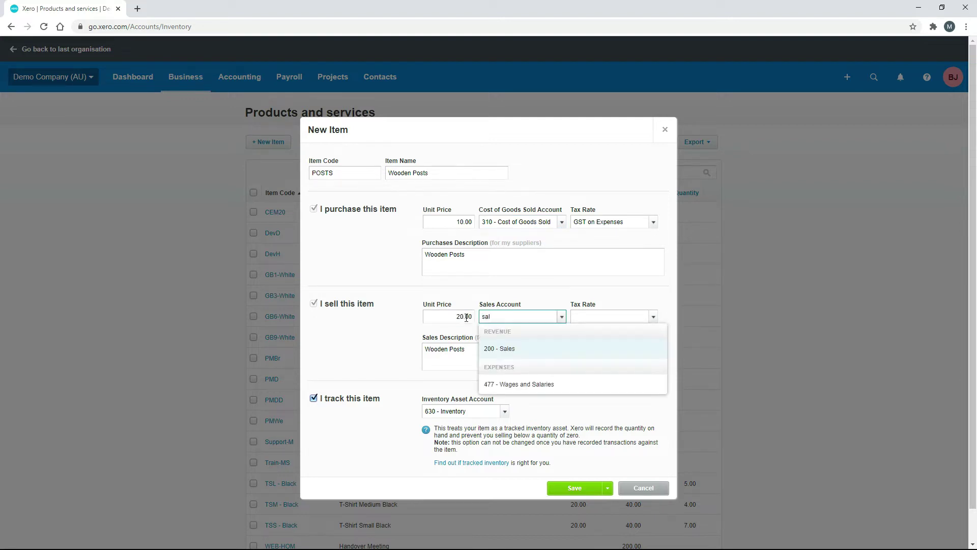
left_click(508, 348)
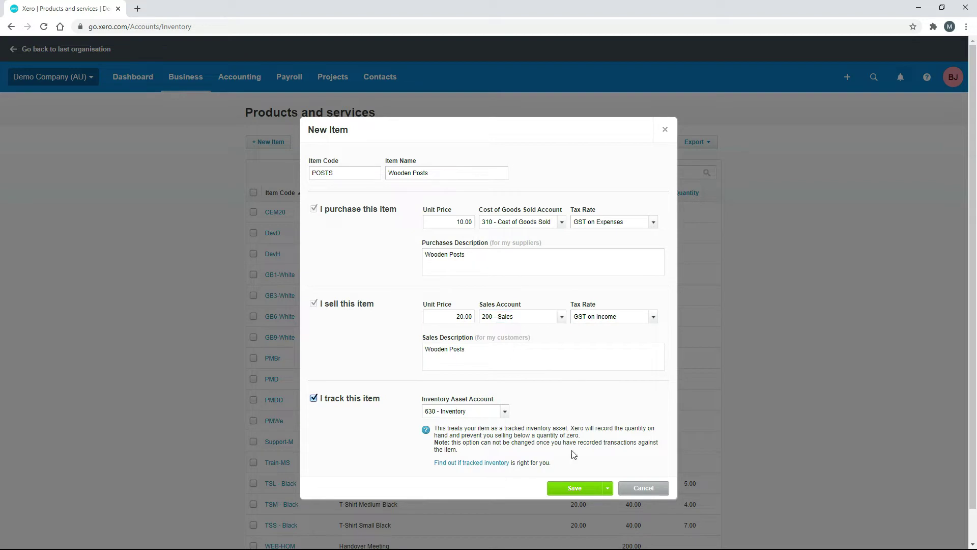
left_click(571, 489)
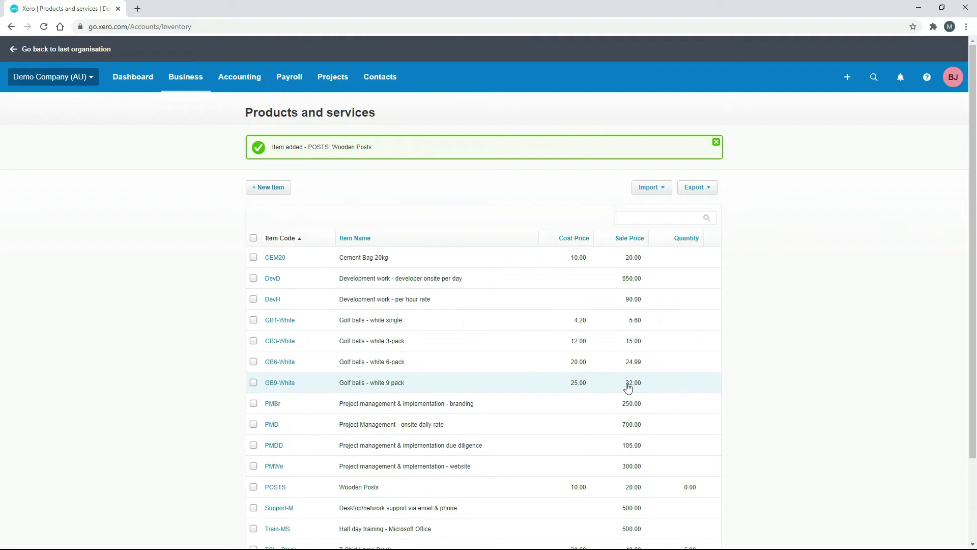
Open the POSTS Wooden Posts item, which shows 0 quantity on hand
scroll(467, 447, "down", 1)
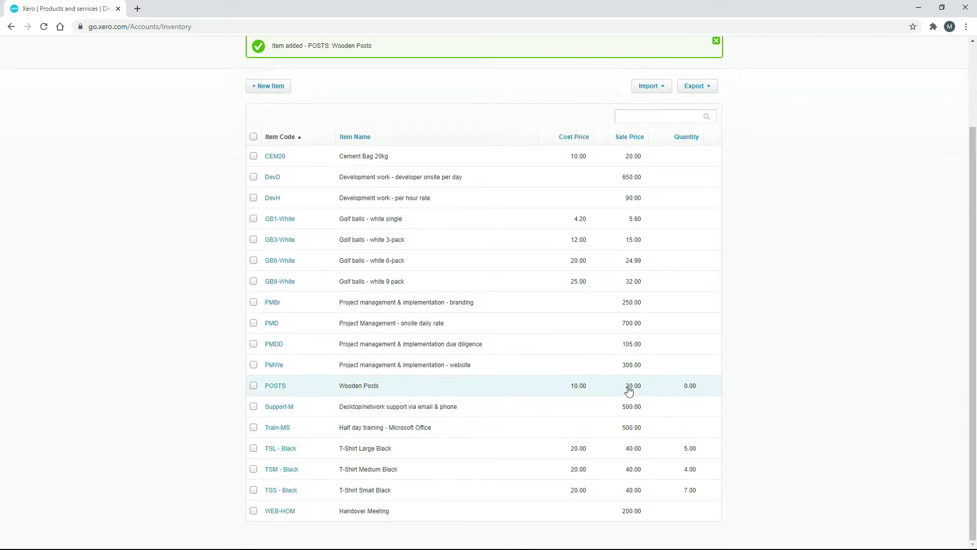
left_click(494, 391)
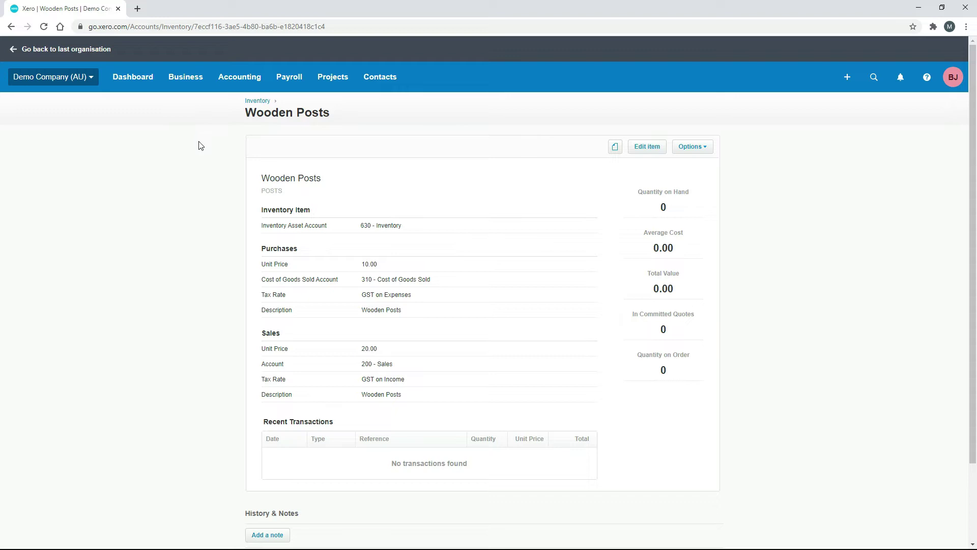
Start a new bill from supplier Basket Case due 8 Mar 2021
left_click(196, 82)
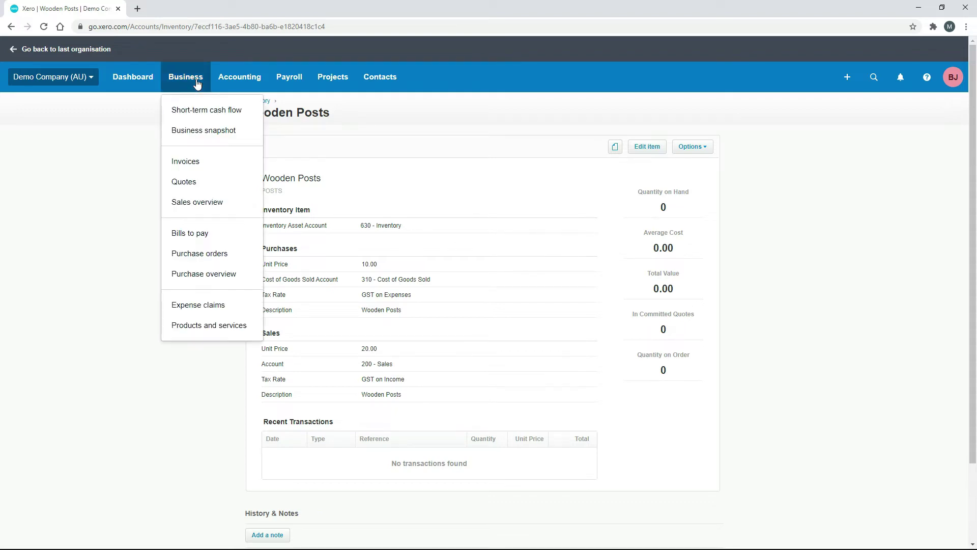
left_click(202, 236)
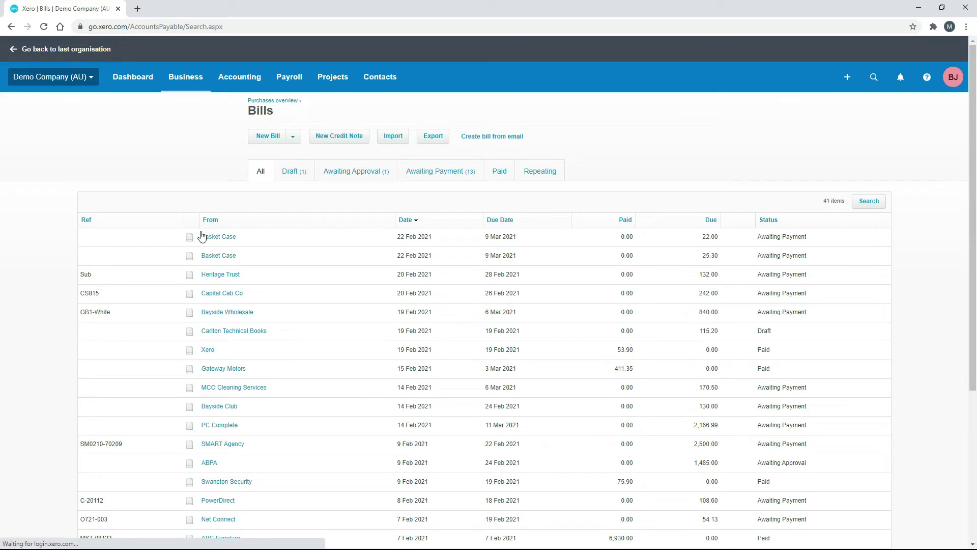
left_click(266, 140)
type("b")
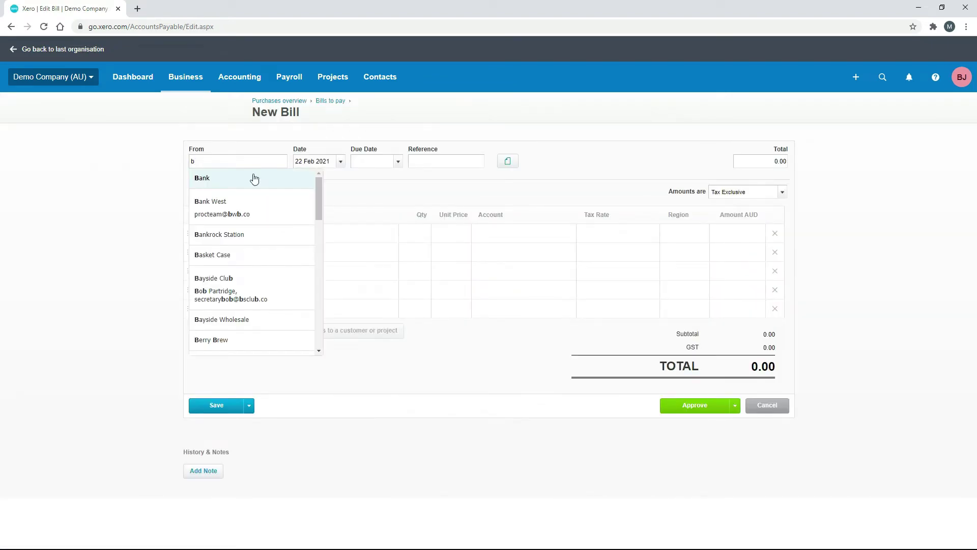
left_click(232, 257)
left_click(397, 161)
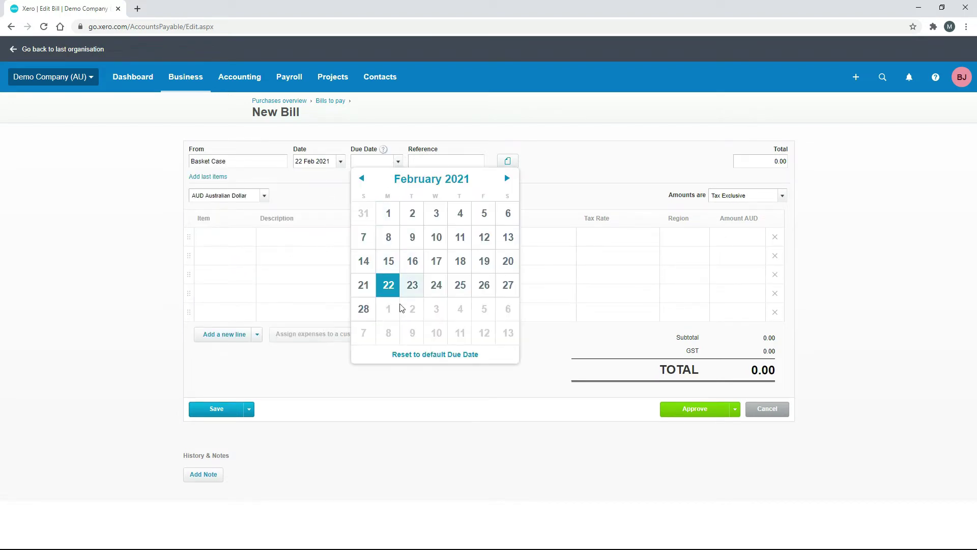
left_click(388, 332)
Add a bill line for 100 Wooden Posts at 10.00 each, totalling 1,100.00
left_click(214, 235)
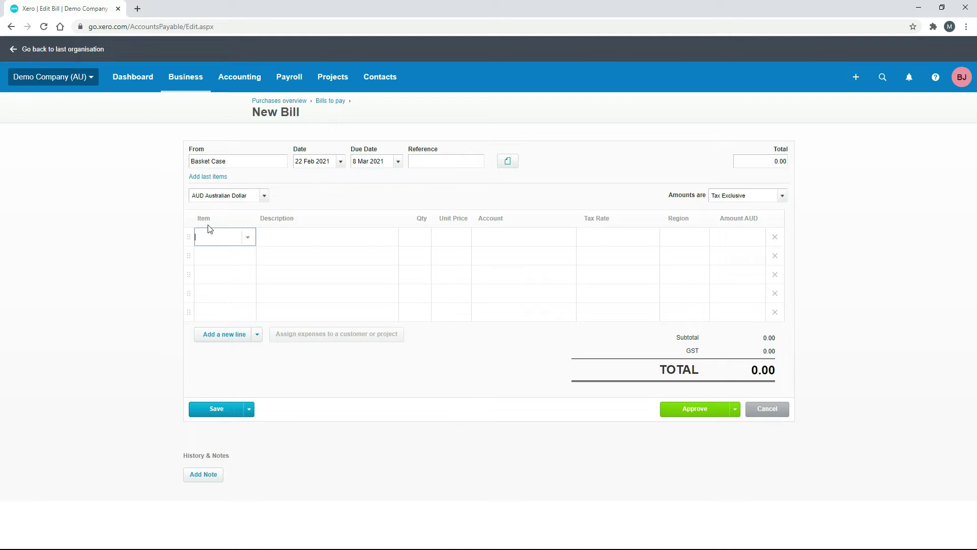
left_click(249, 237)
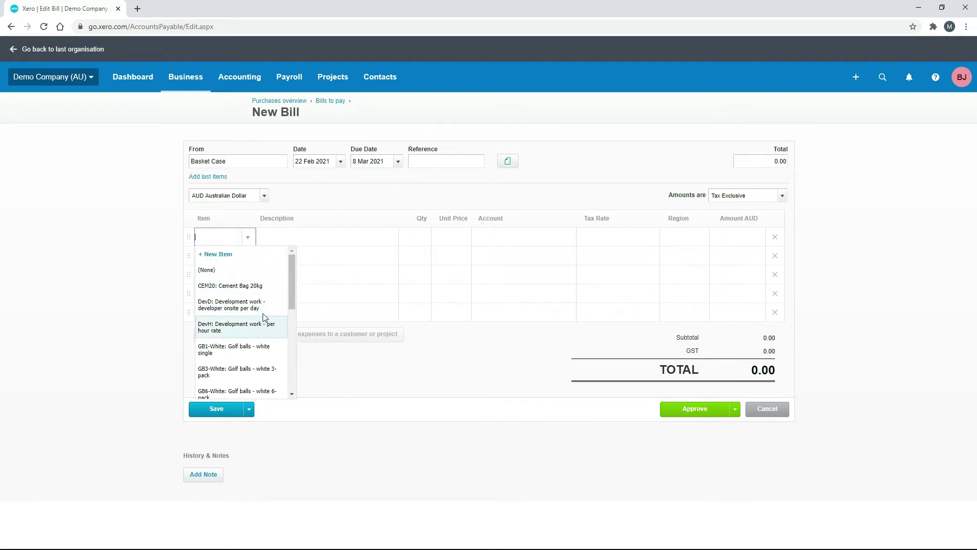
scroll(262, 316, "down", 5)
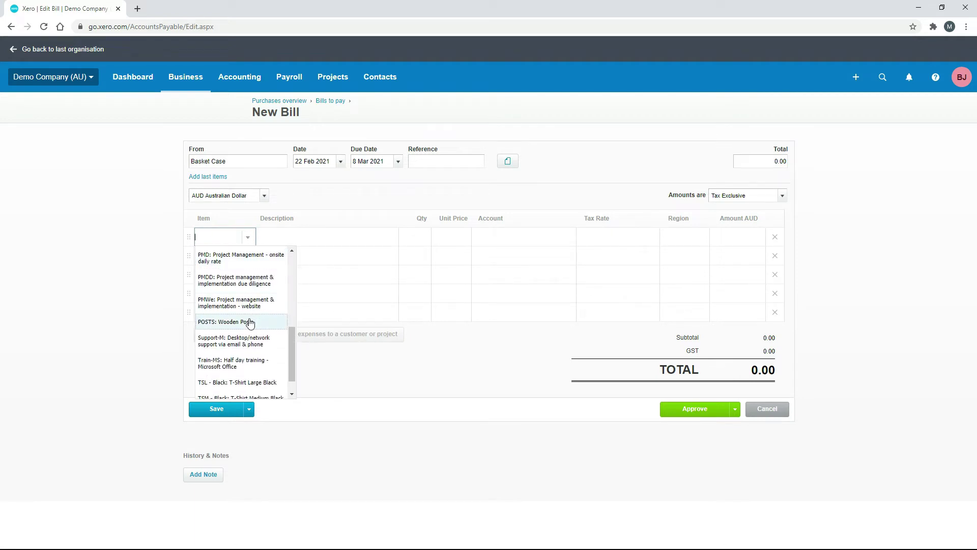
left_click(249, 322)
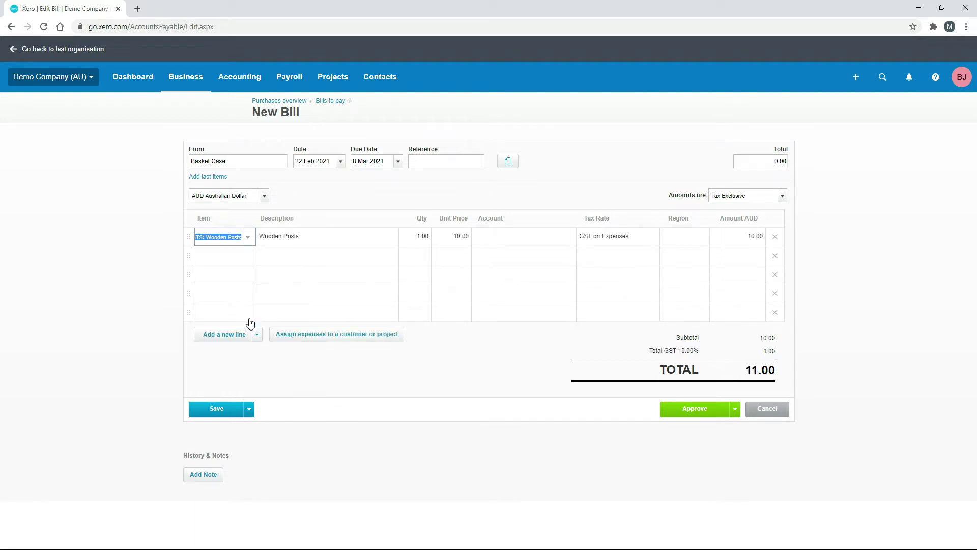
left_click(413, 238)
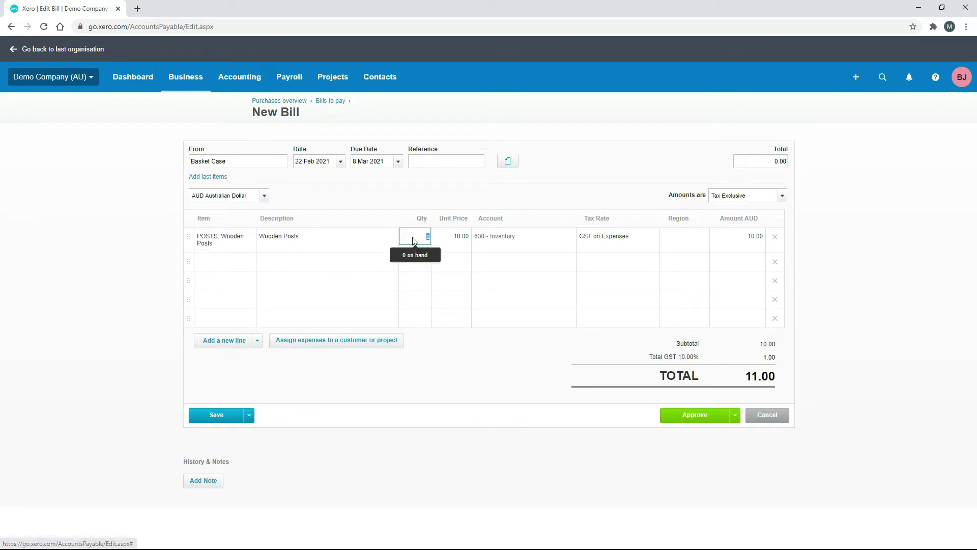
type("100")
key("Tab")
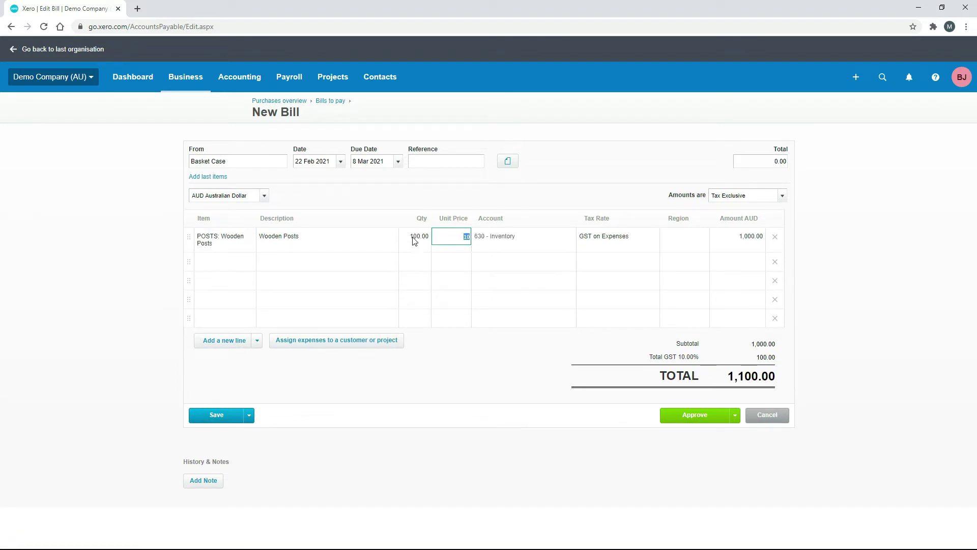
left_click(524, 369)
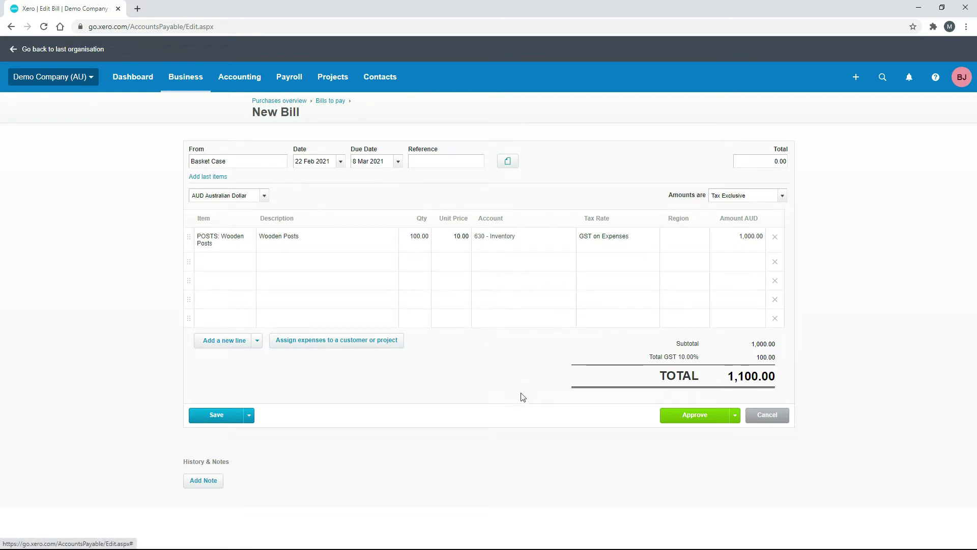
Approve the Wooden Posts bill, then open the item to check its 100 units on hand
left_click(695, 415)
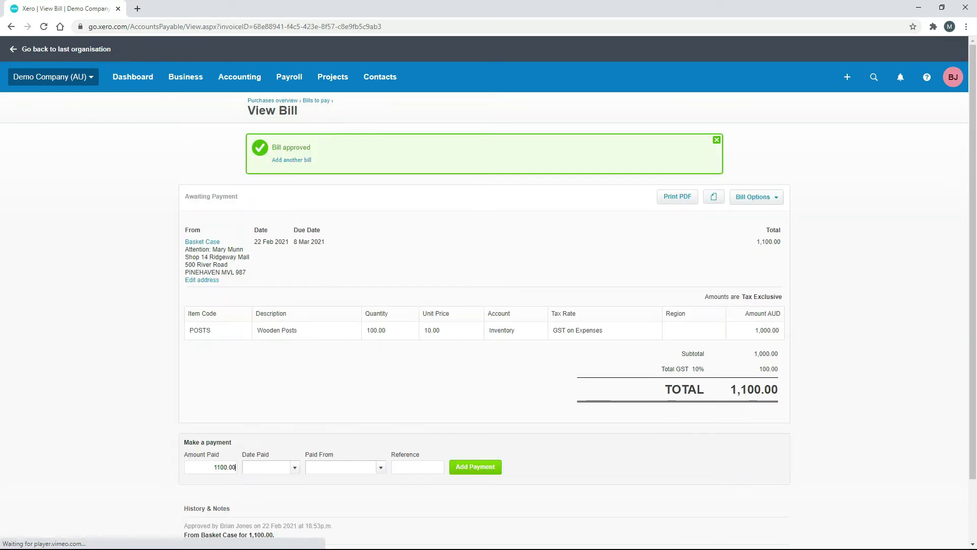
left_click(185, 76)
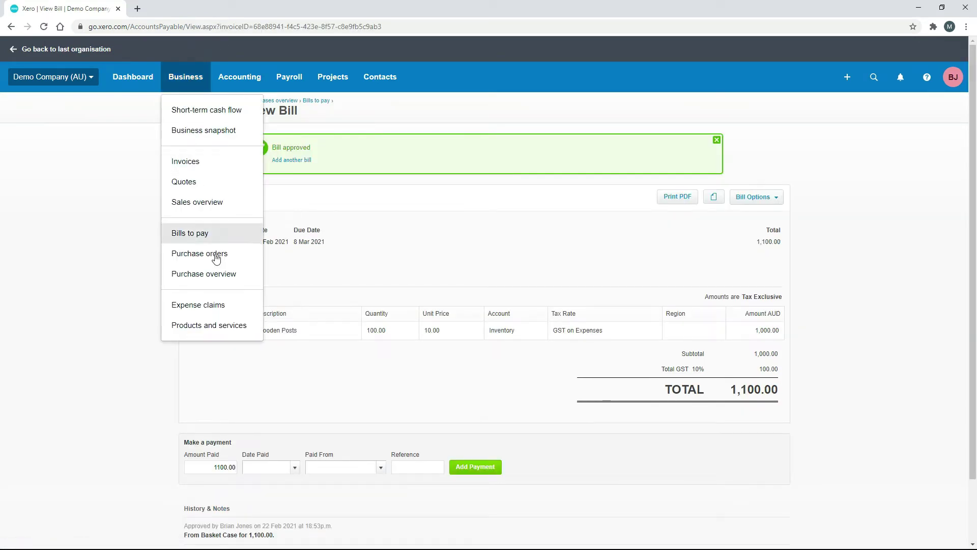
left_click(222, 326)
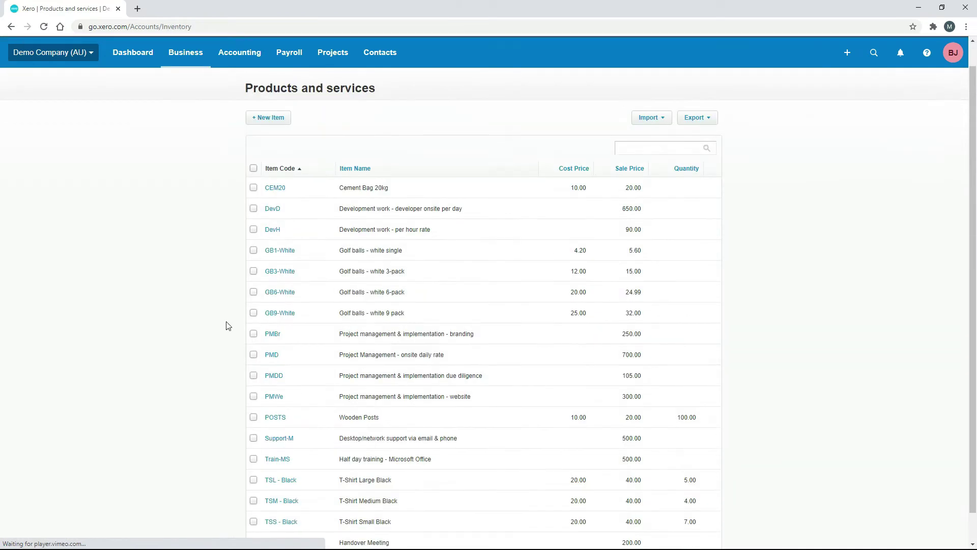
scroll(224, 325, "down", 1)
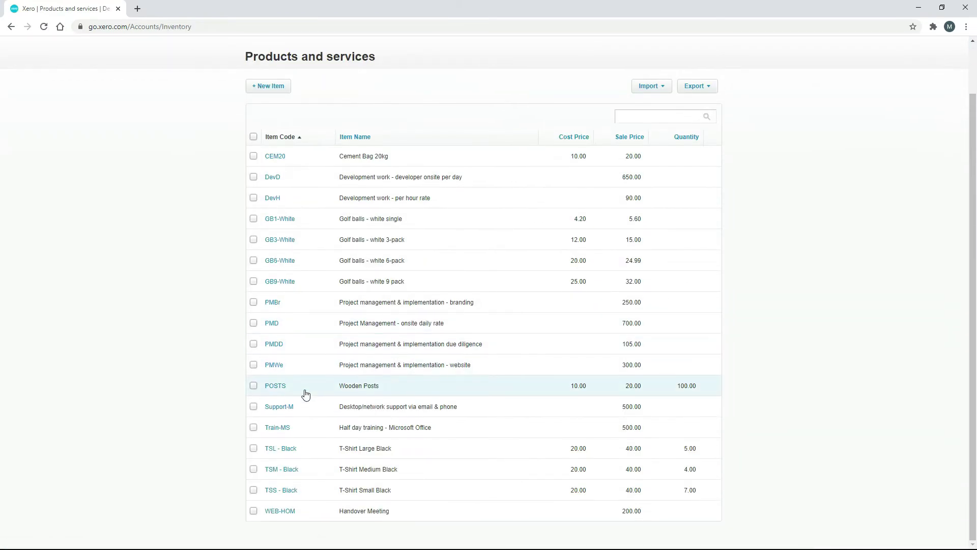
left_click(684, 388)
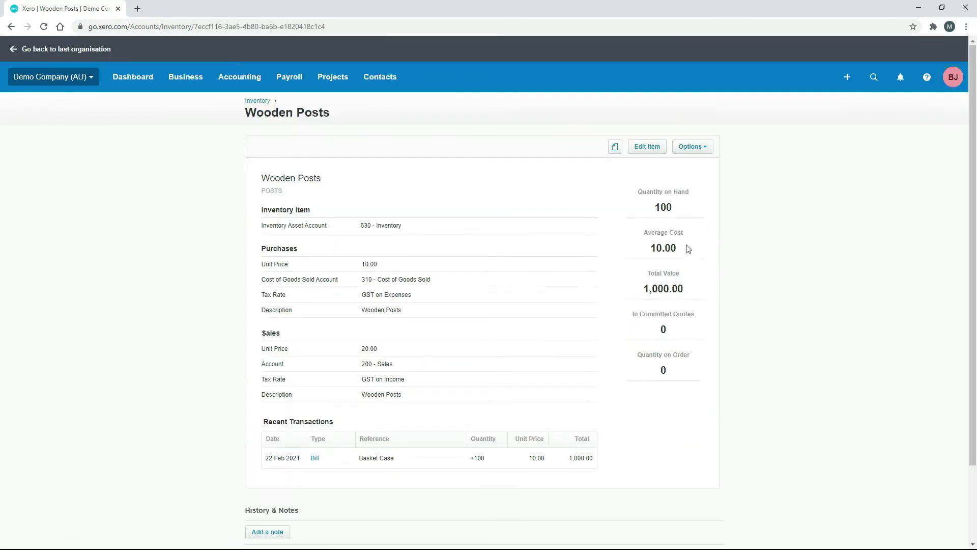
mouse_move(684, 249)
Open Luna Cafe New Patio from All projects and start a new expense
left_click(334, 77)
left_click(339, 106)
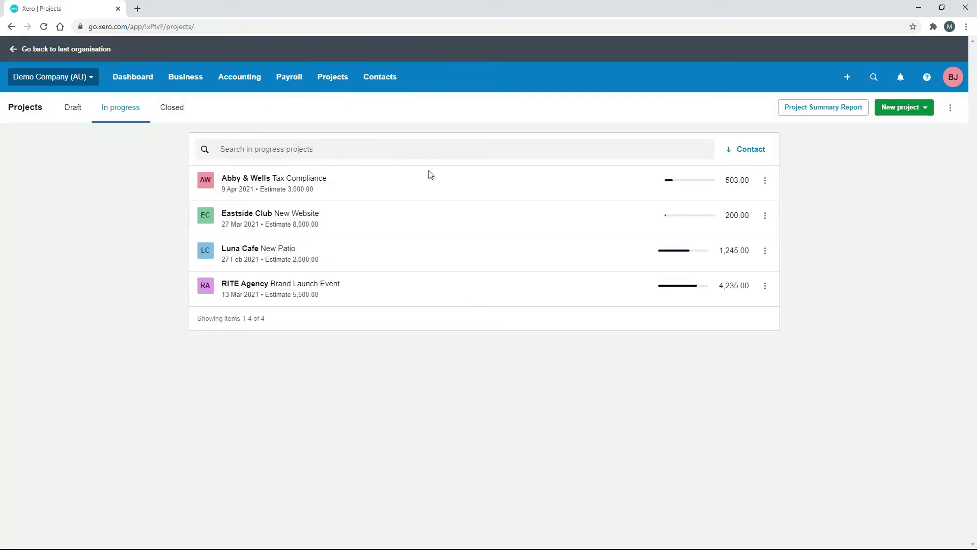
left_click(394, 259)
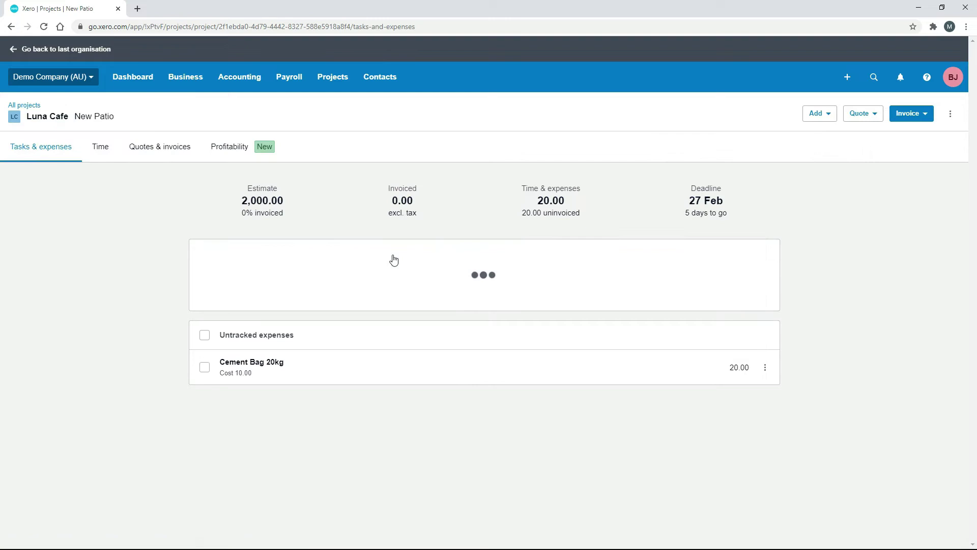
left_click(818, 113)
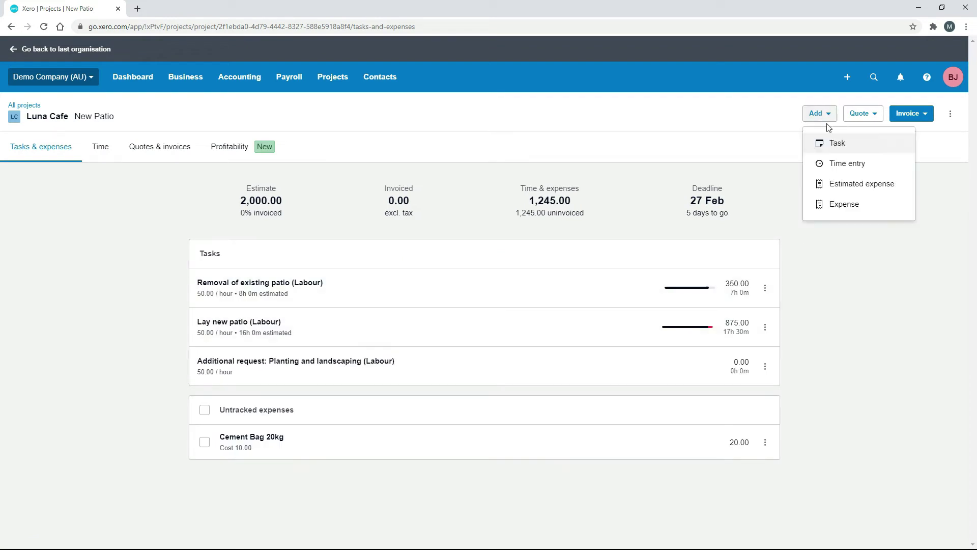
left_click(853, 212)
Add 10 Wooden Posts costing 10.00 each, charged at 20.00, totalling 200.00
left_click(498, 139)
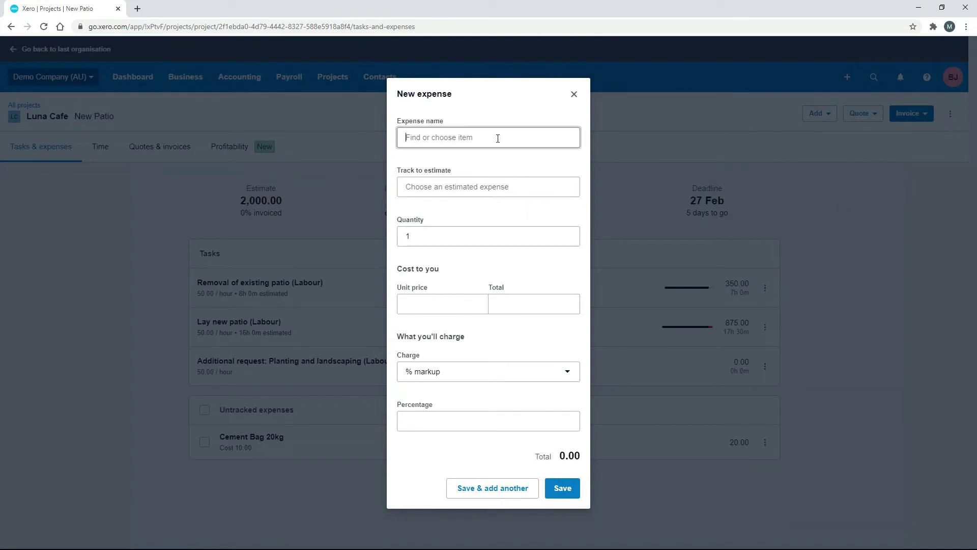
type("po")
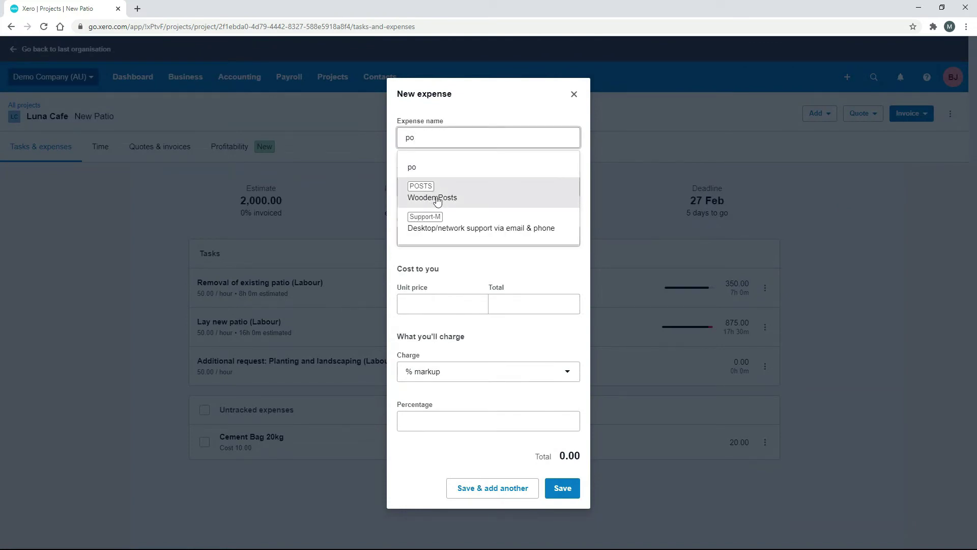
left_click(437, 202)
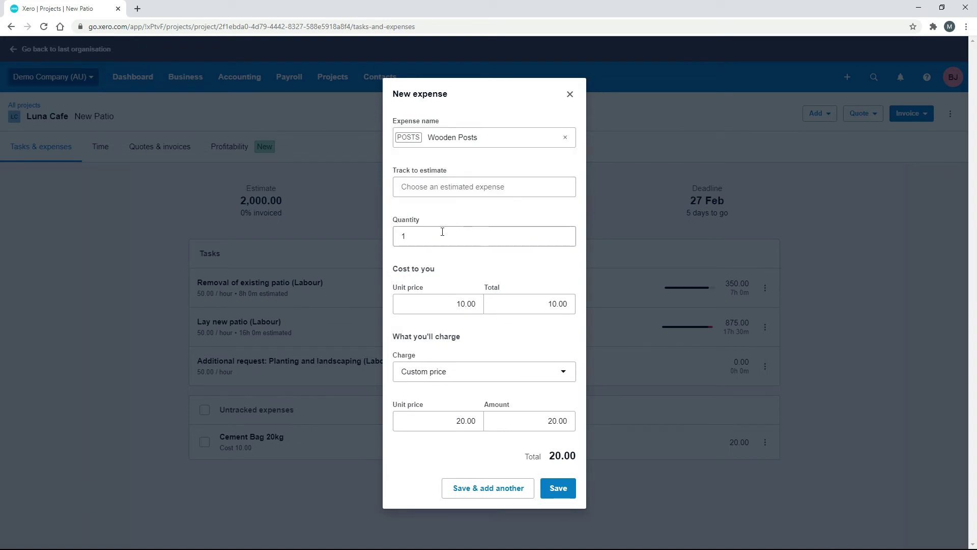
left_click(426, 234)
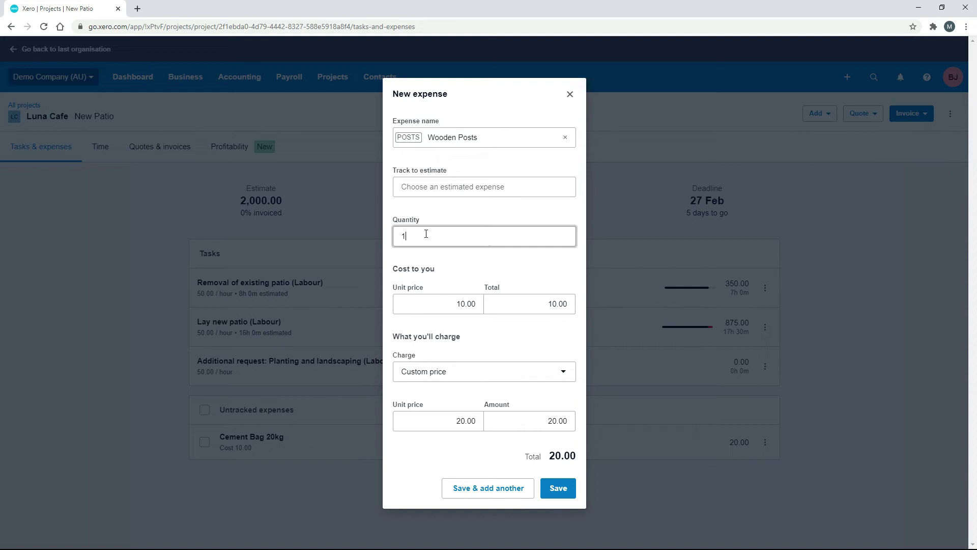
type("0")
key("Tab")
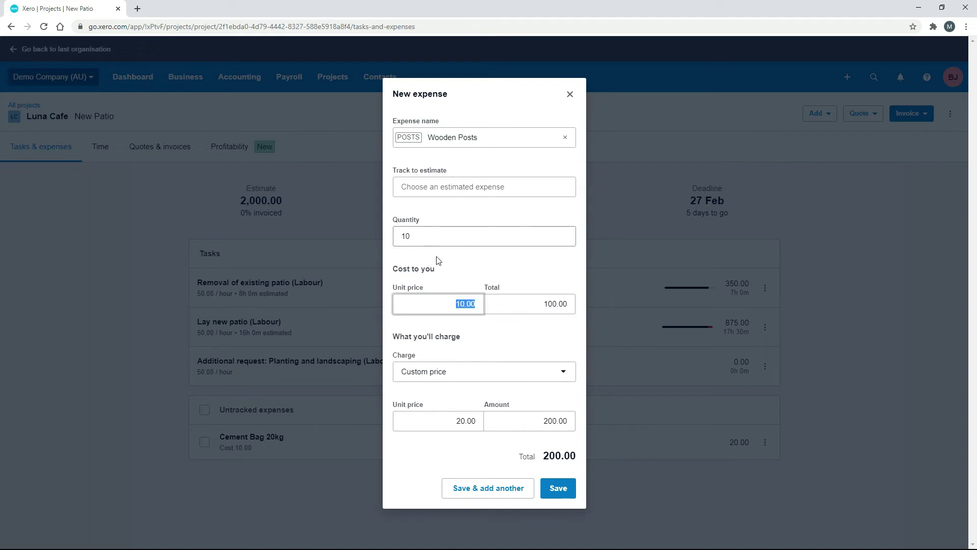
left_click(468, 265)
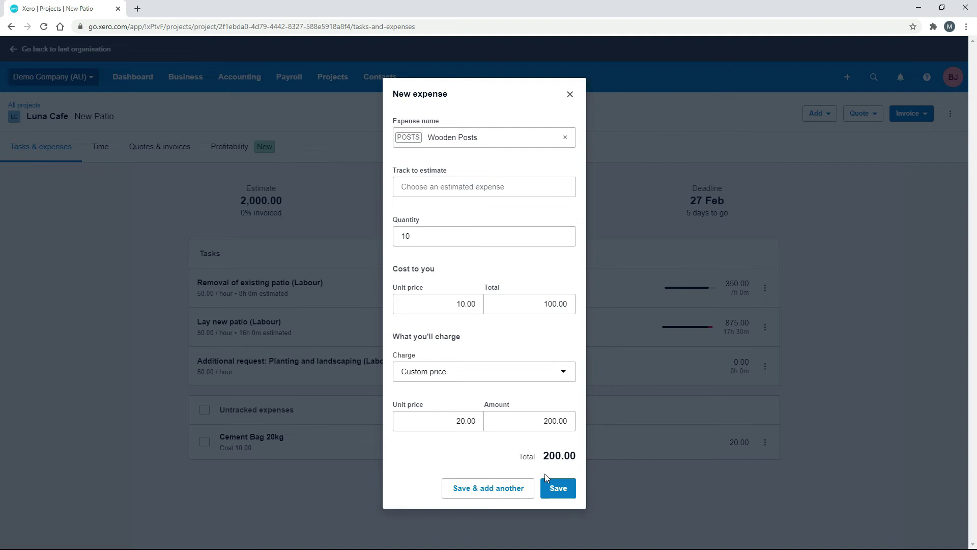
Save the Wooden Posts expense, then check Products and services where stock still reads 100.00
left_click(553, 490)
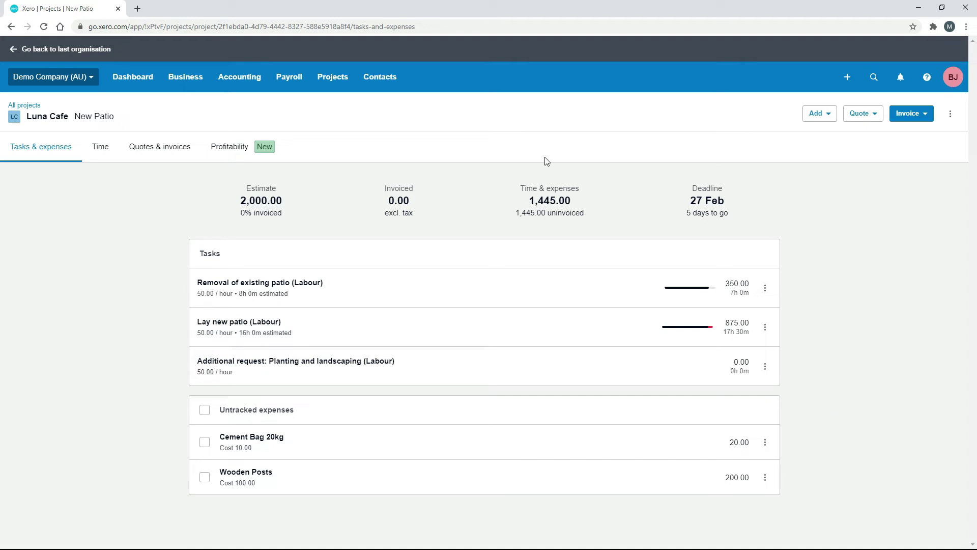
left_click(202, 84)
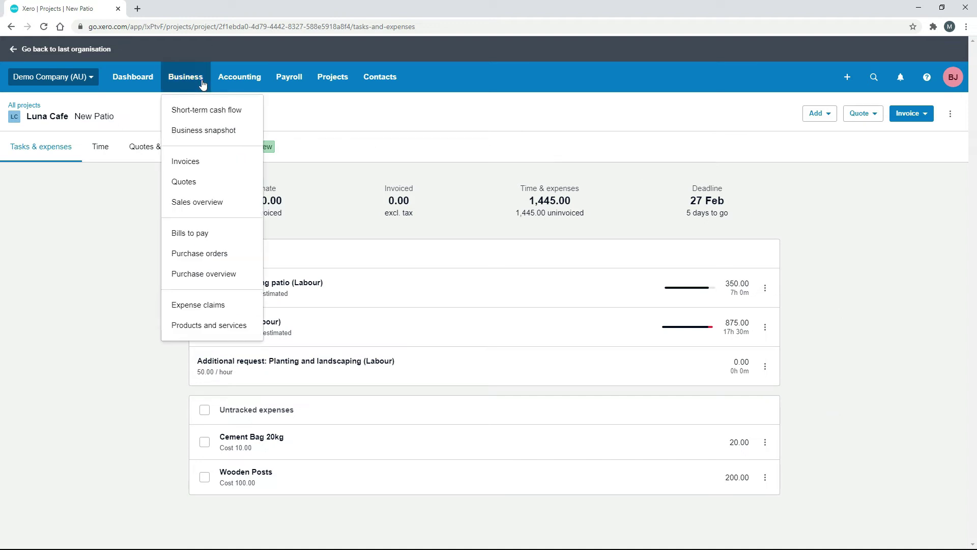
left_click(227, 326)
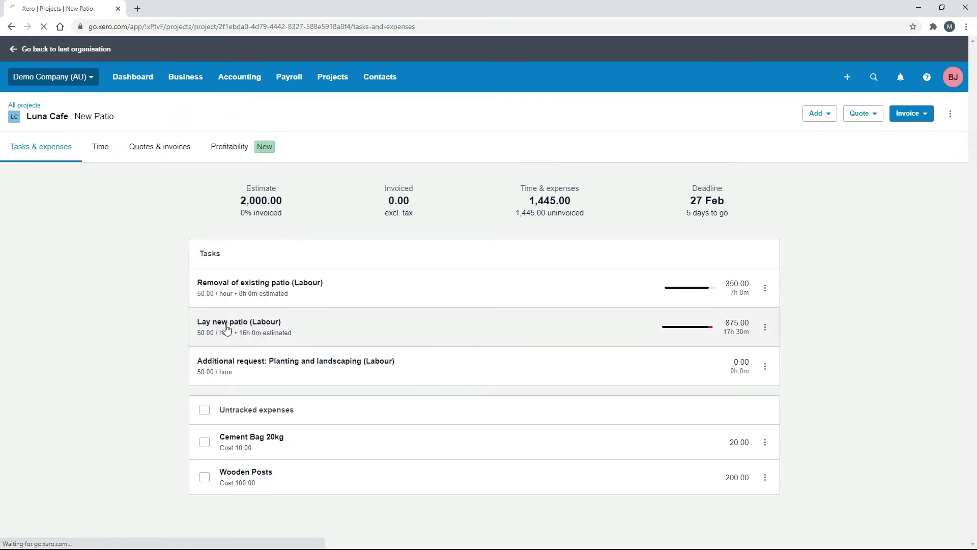
scroll(225, 327, "down", 1)
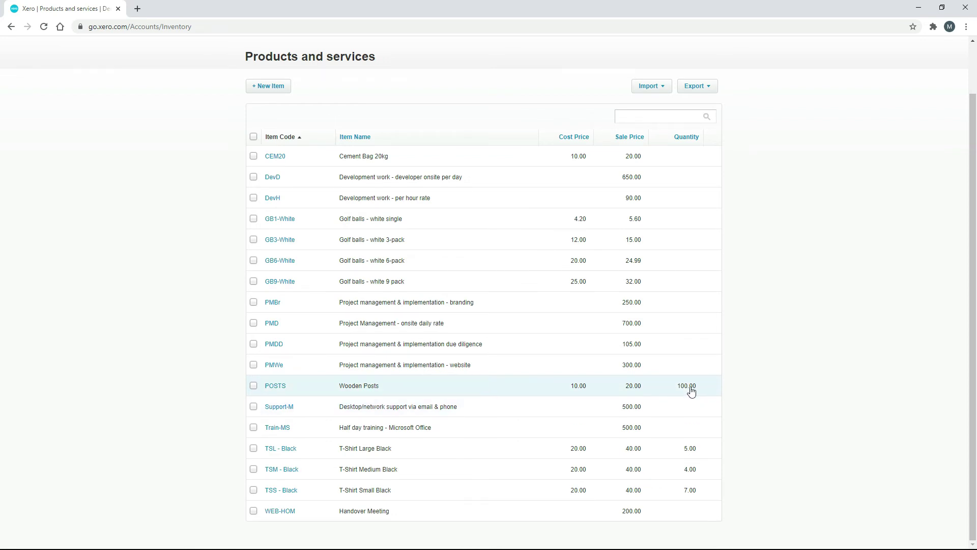
scroll(779, 356, "up", 1)
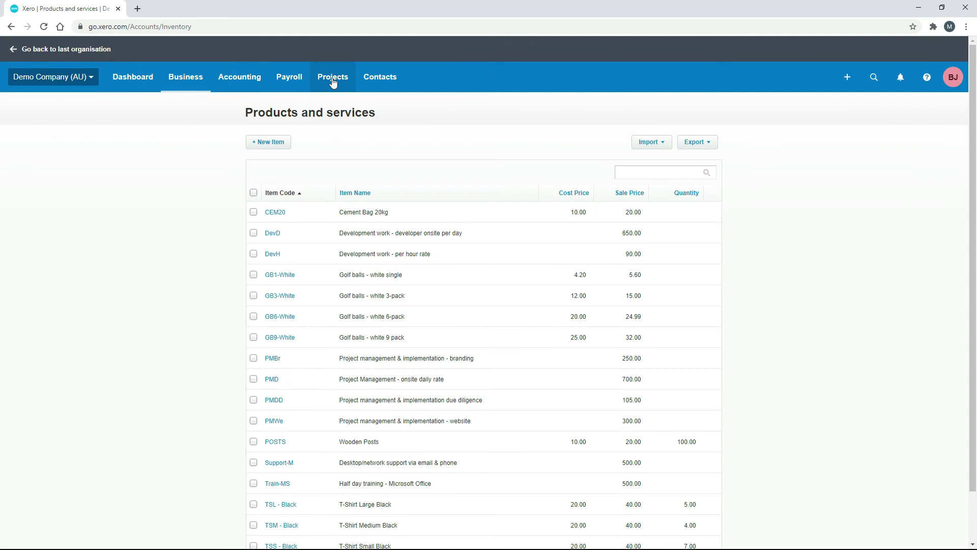
Open Luna Cafe New Patio and start a Tasks & expenses invoice totalling 1,445.00
left_click(333, 83)
left_click(353, 115)
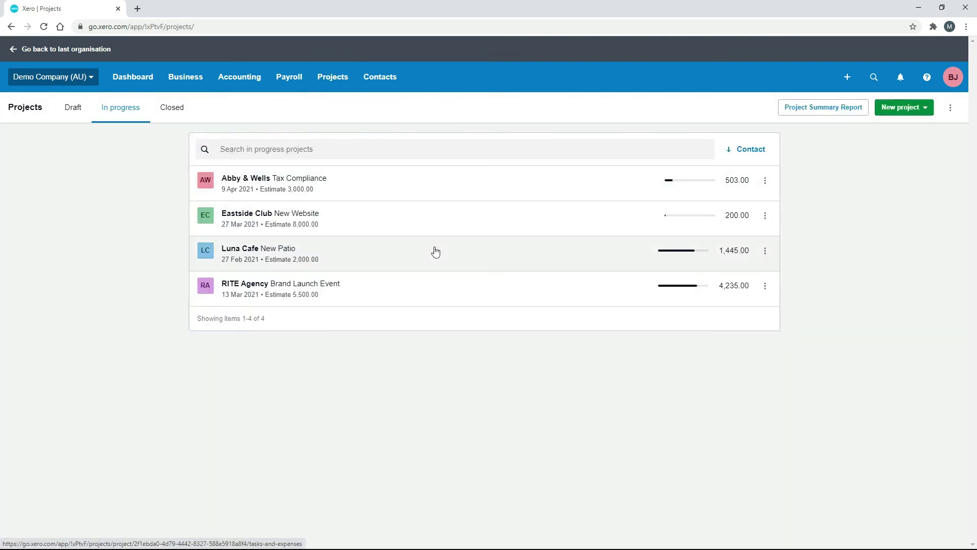
left_click(435, 252)
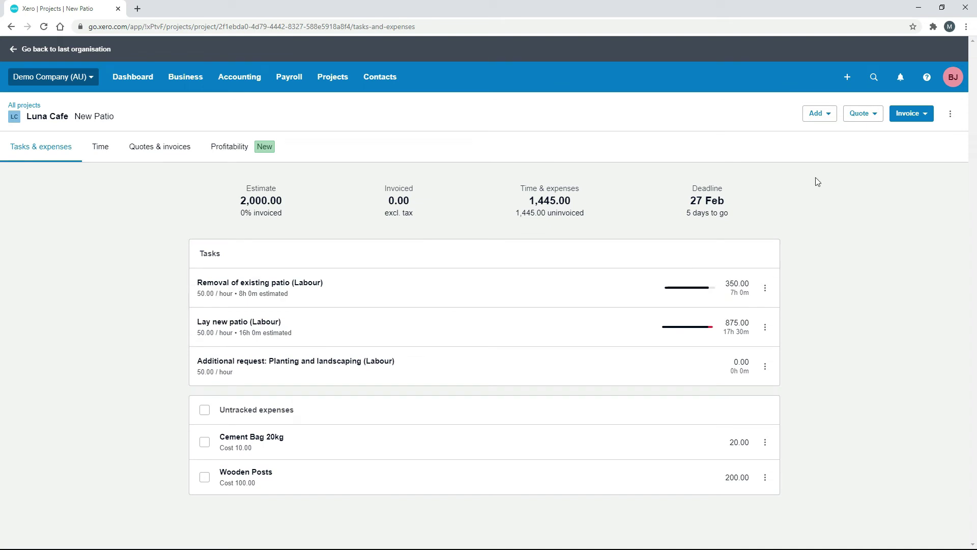
left_click(900, 124)
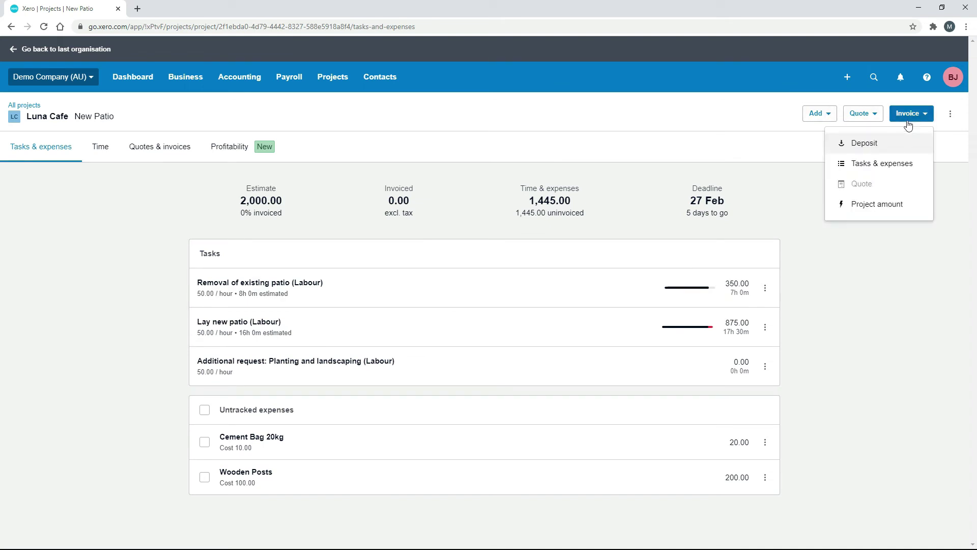
left_click(897, 167)
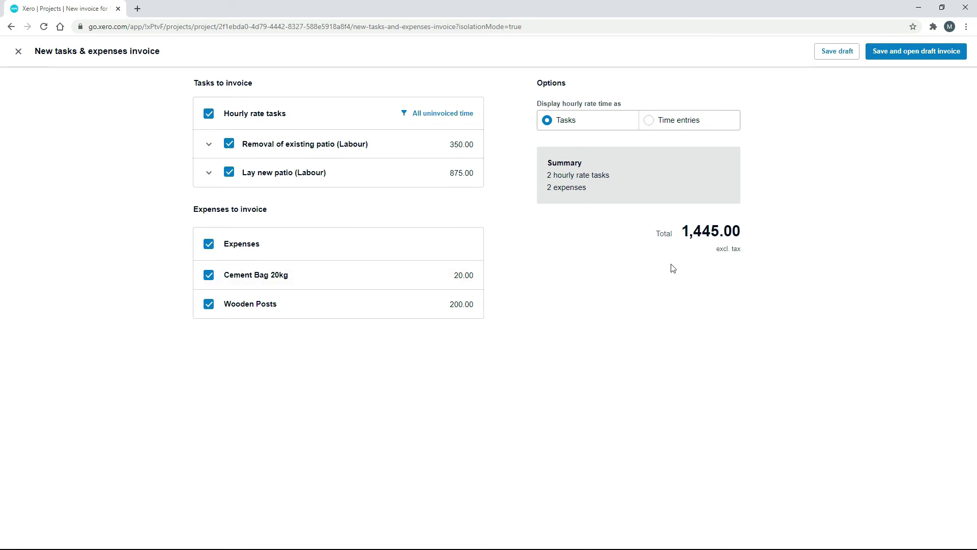
Save invoice ORC1045 as a draft, set its due date to 9 Mar 2021, and approve it
left_click(915, 52)
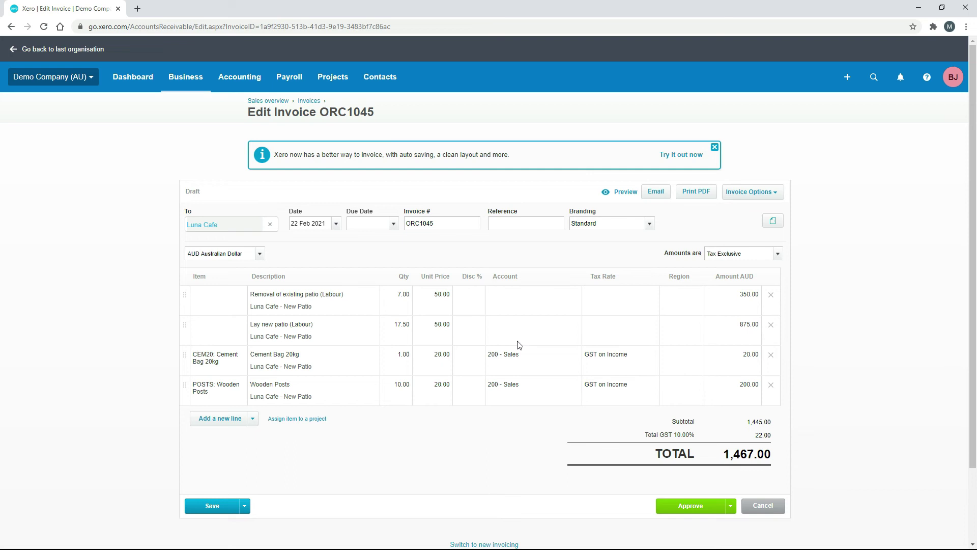
left_click(393, 224)
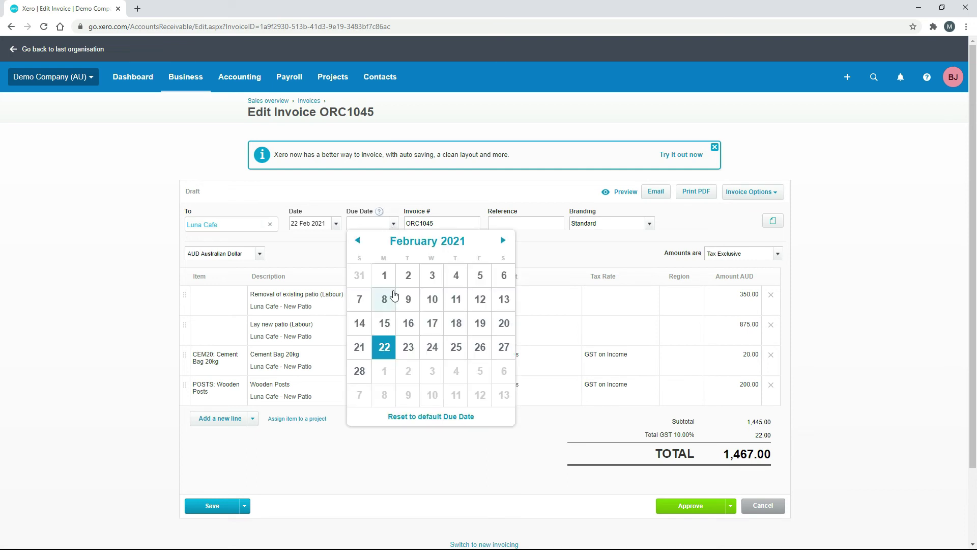
left_click(408, 396)
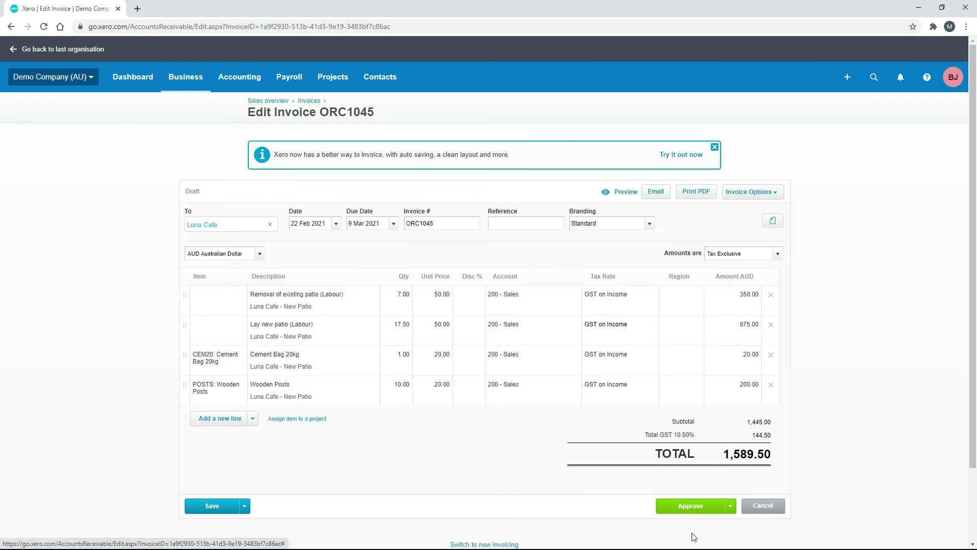
left_click(692, 506)
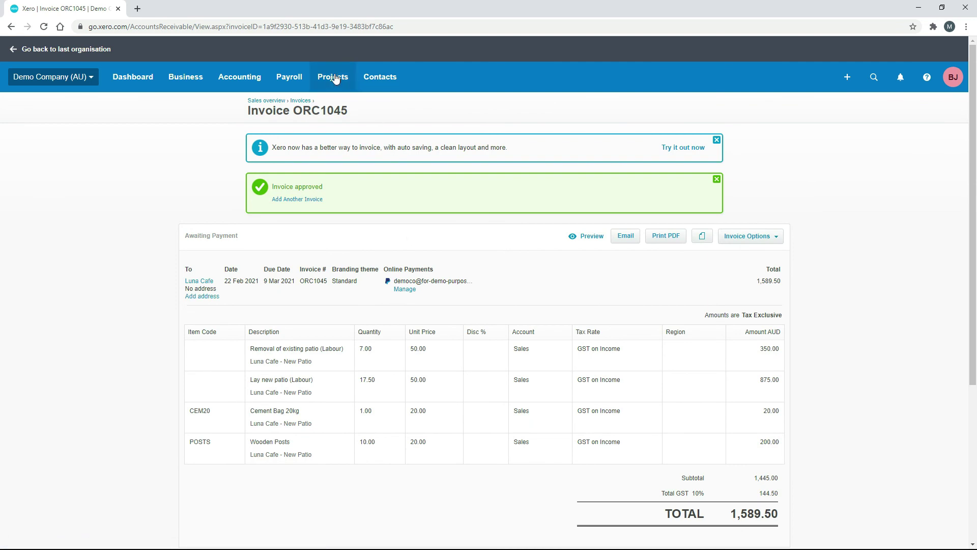
Open the Luna Cafe New Patio project's quotes and invoices, showing ORC1045 awaiting payment
left_click(335, 78)
left_click(340, 109)
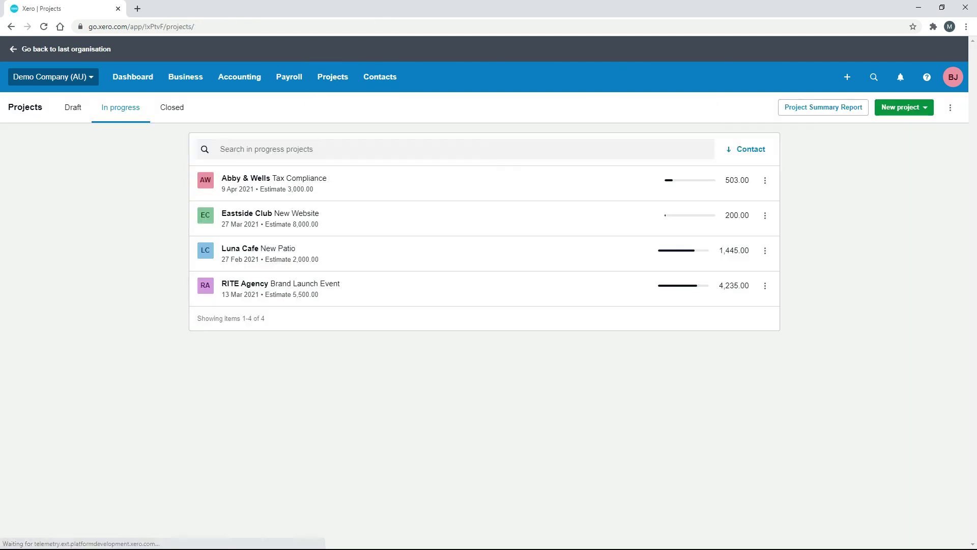
left_click(473, 259)
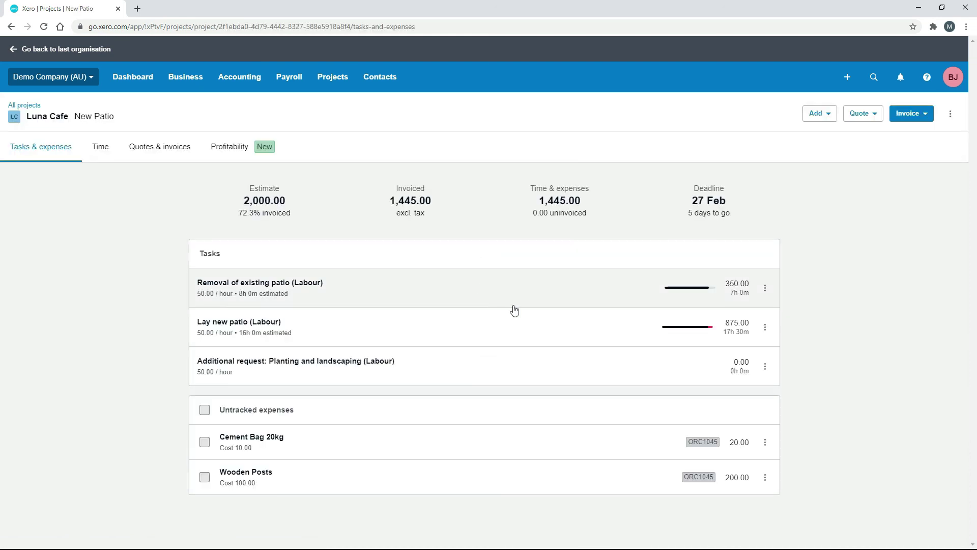
left_click(148, 154)
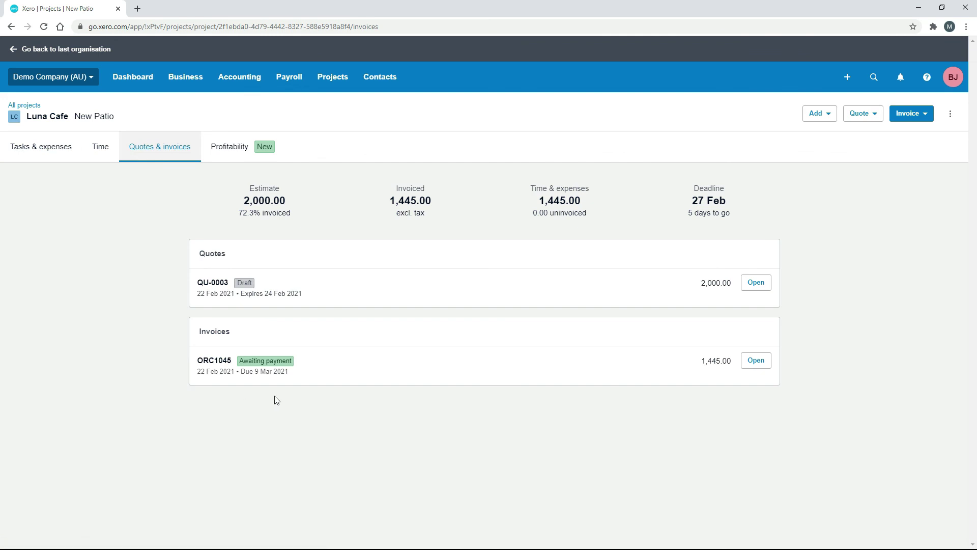
Open the POSTS Wooden Posts item from Products and services to check its 90 units on hand
left_click(190, 80)
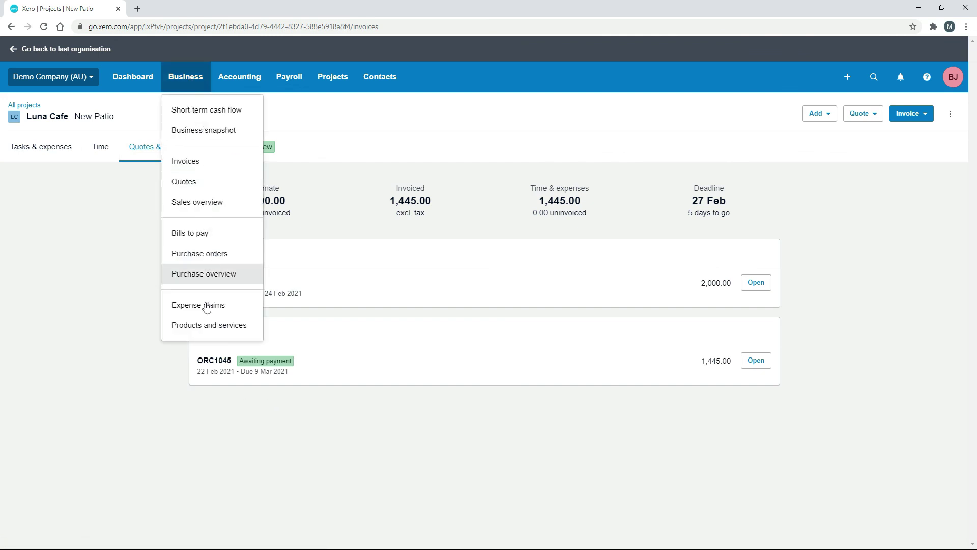
left_click(214, 328)
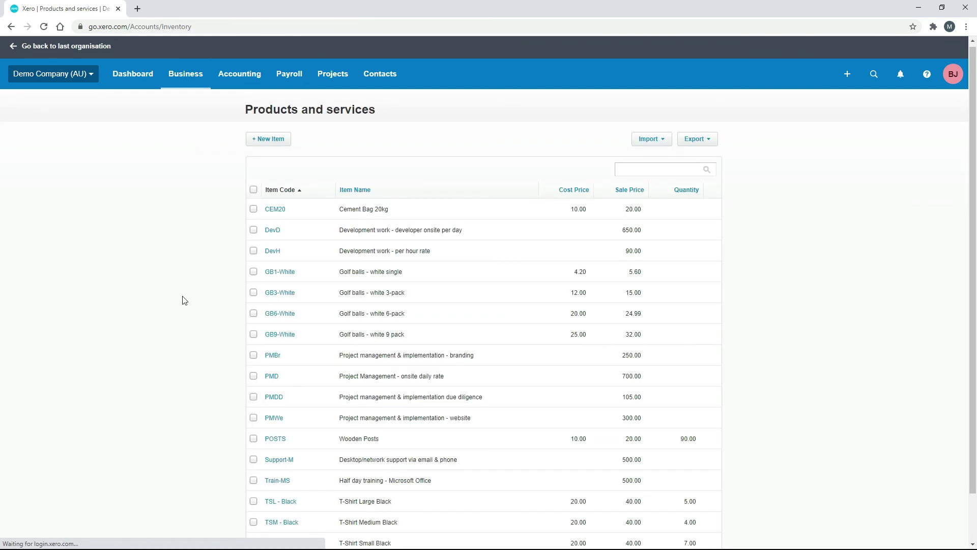
scroll(305, 356, "down", 1)
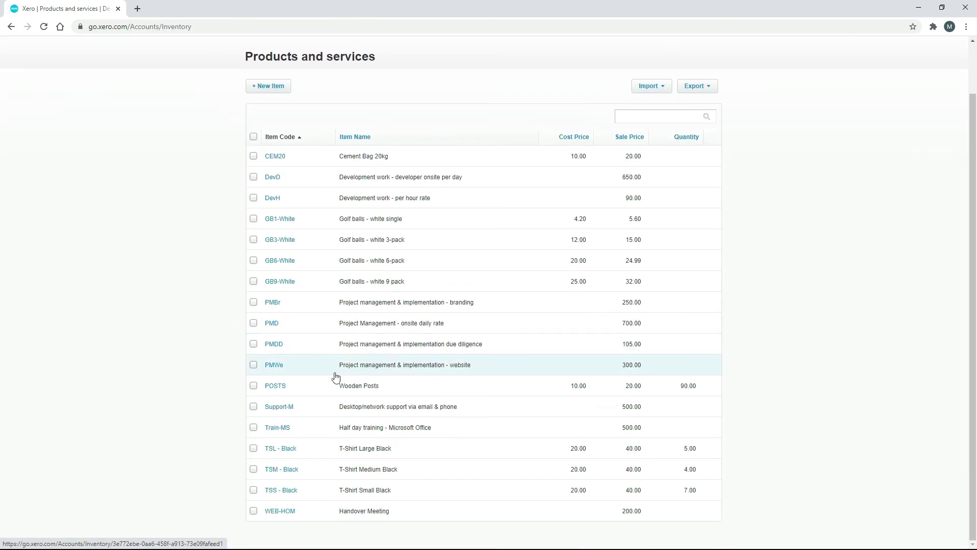
left_click(484, 389)
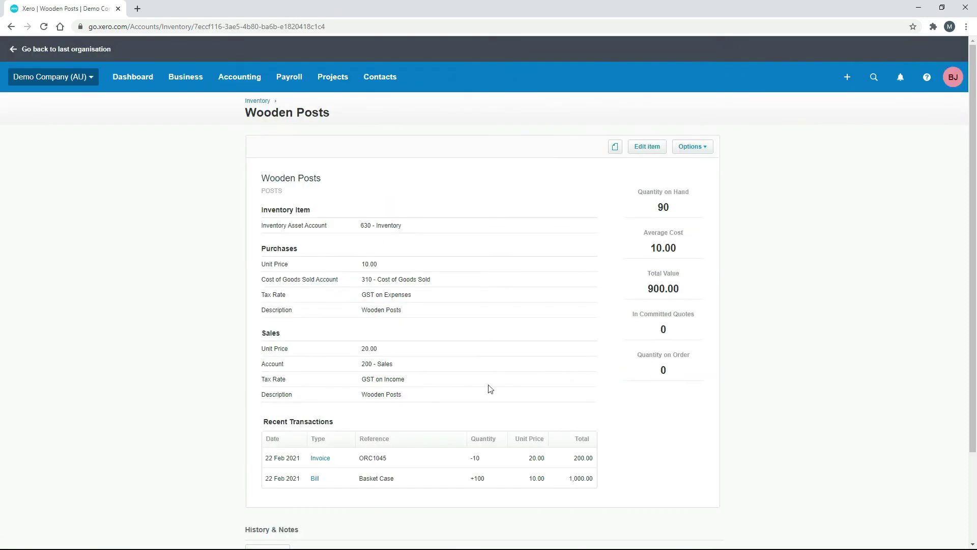